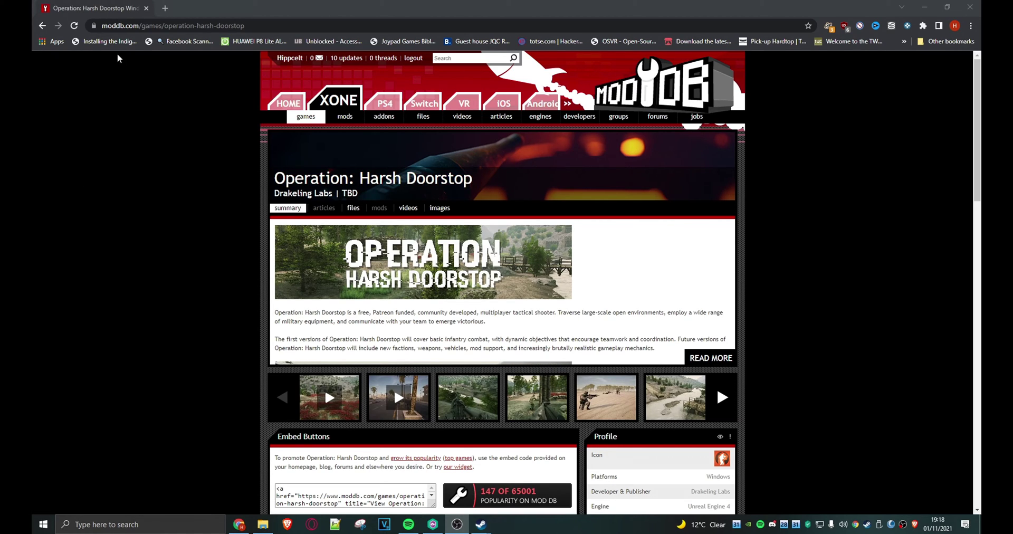
Step: Open the ZombieMod page from Operation: Harsh Doorstop's files, download ZombieMod.zip and view its alternative mirrors before closing the download pop-up
{"action": "left_click", "coordinate": [353, 208]}
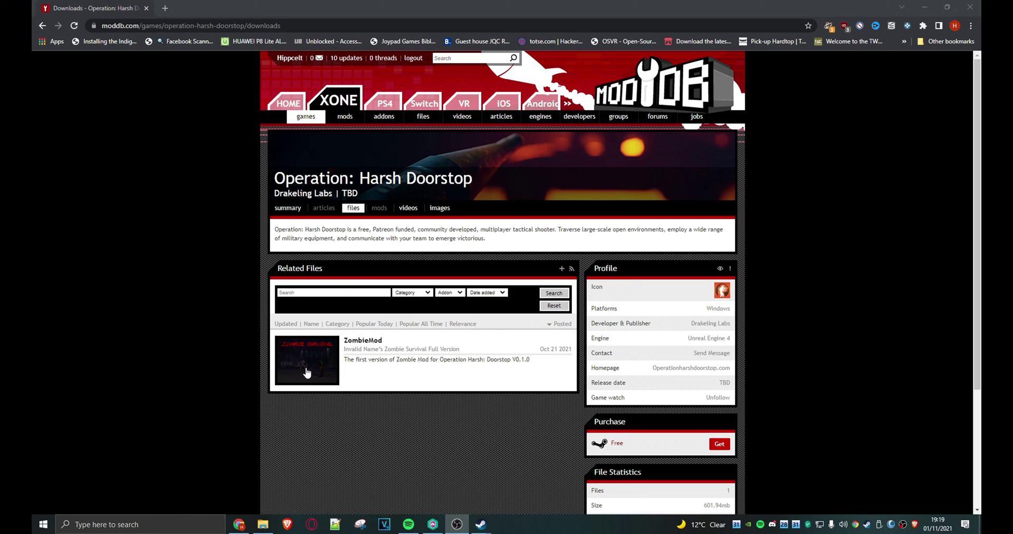
{"action": "left_click", "coordinate": [308, 363]}
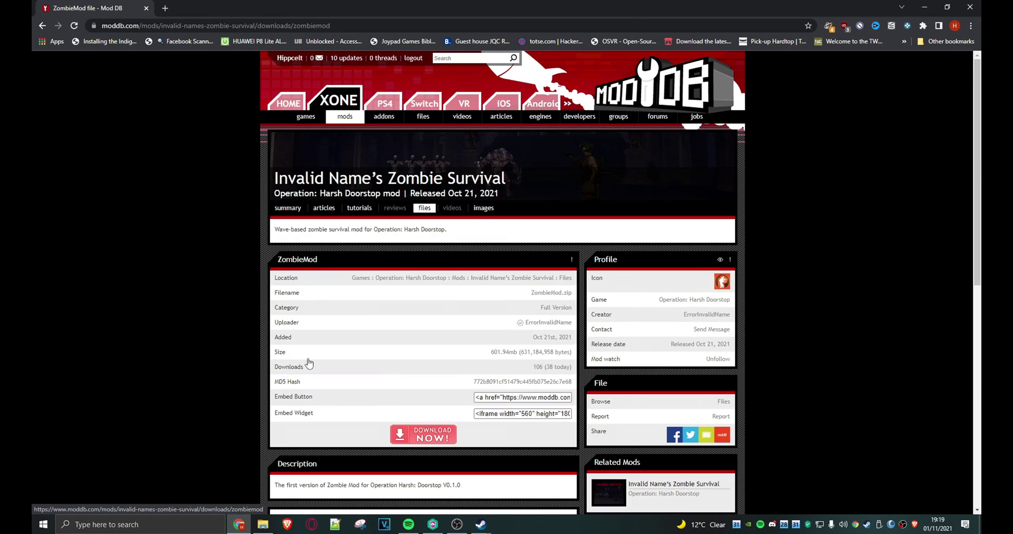
{"action": "left_click", "coordinate": [428, 437]}
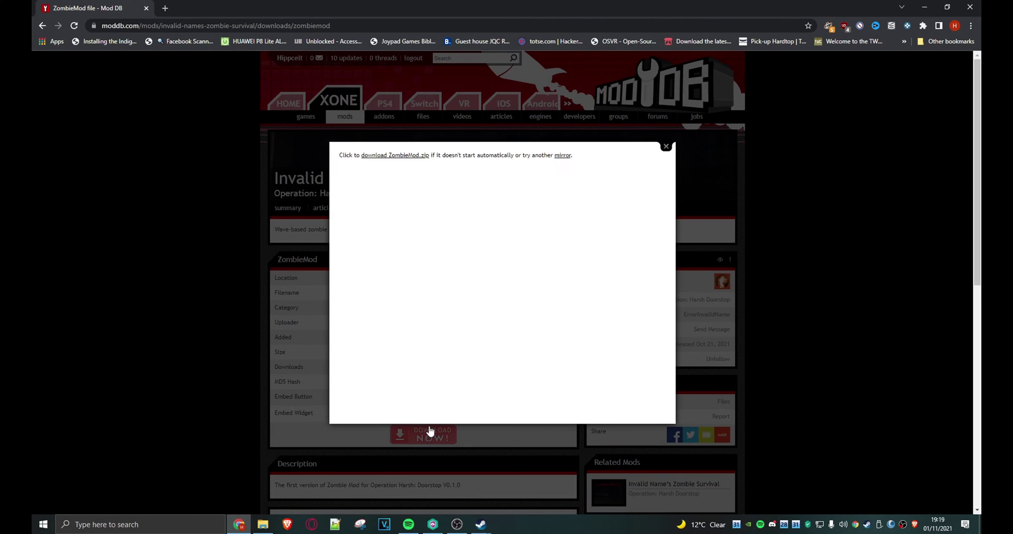
{"action": "left_click", "coordinate": [562, 156]}
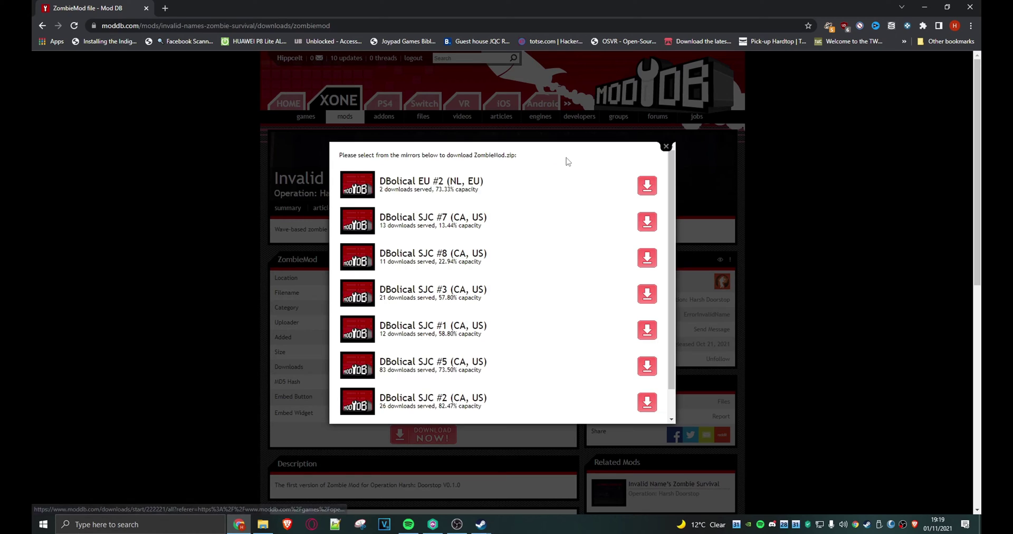
{"action": "left_click", "coordinate": [666, 147]}
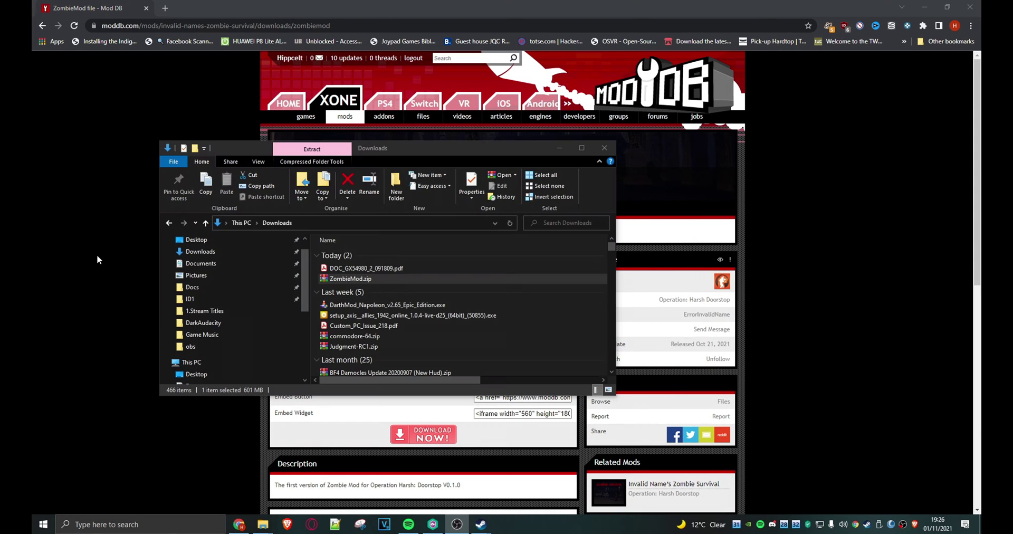
Step: Open ZombieMod.zip from Downloads in WinRAR, dismiss the purchase reminder, then narrow the archive window and move it off the screen
{"action": "left_click", "coordinate": [339, 280]}
{"action": "double_click", "coordinate": [340, 279]}
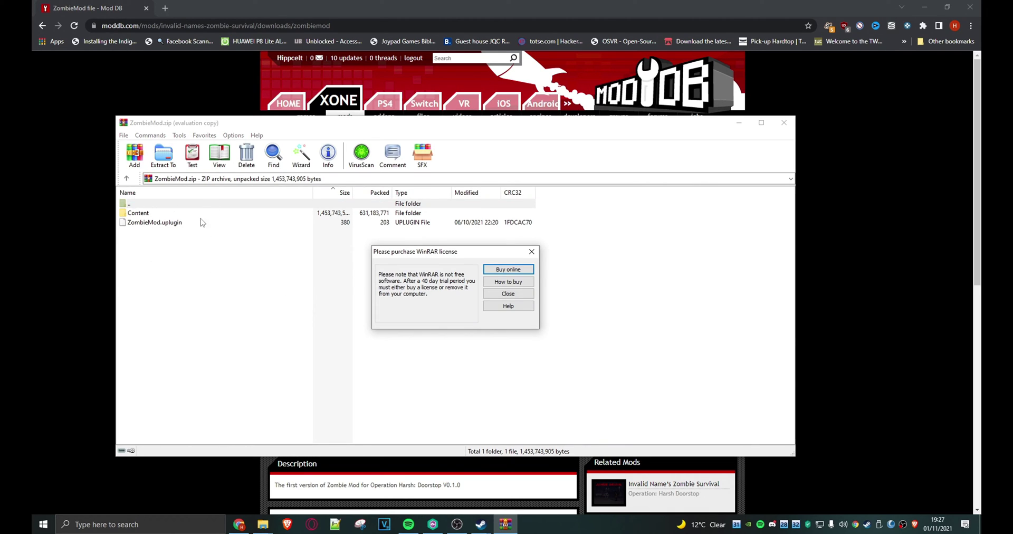
{"action": "left_click", "coordinate": [531, 252]}
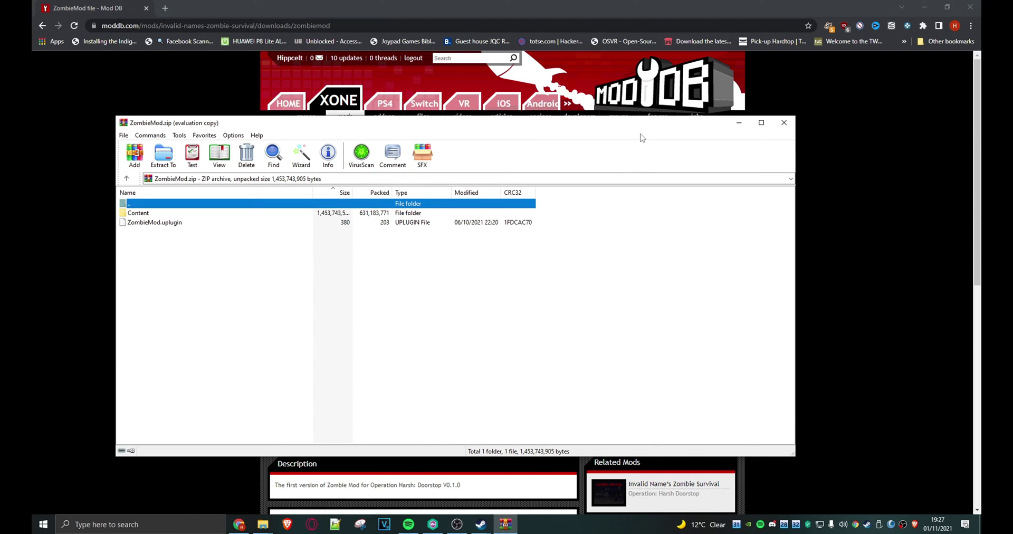
{"action": "left_click_drag", "start_coordinate": [796, 276], "coordinate": [630, 276]}
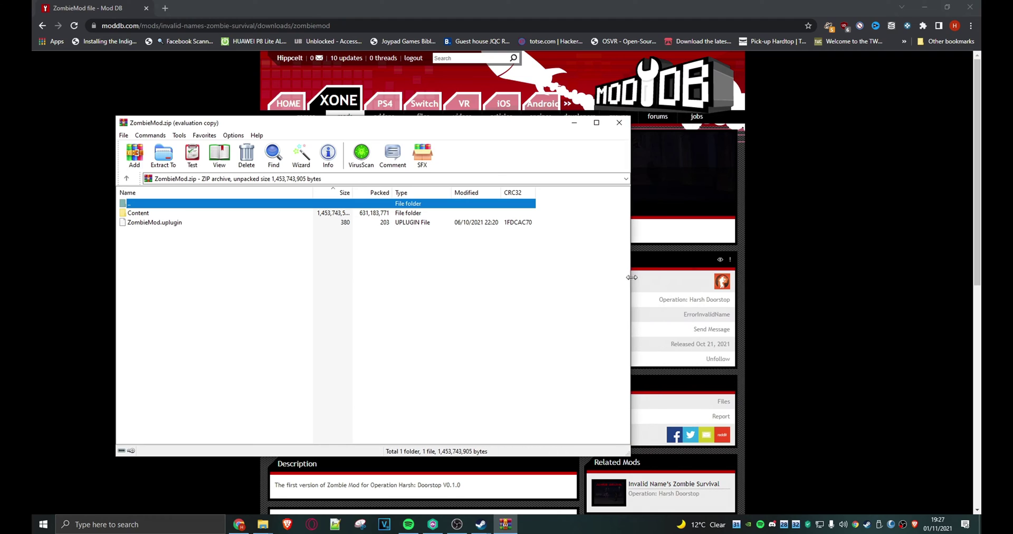
{"action": "left_click_drag", "start_coordinate": [511, 121], "coordinate": [0, 186]}
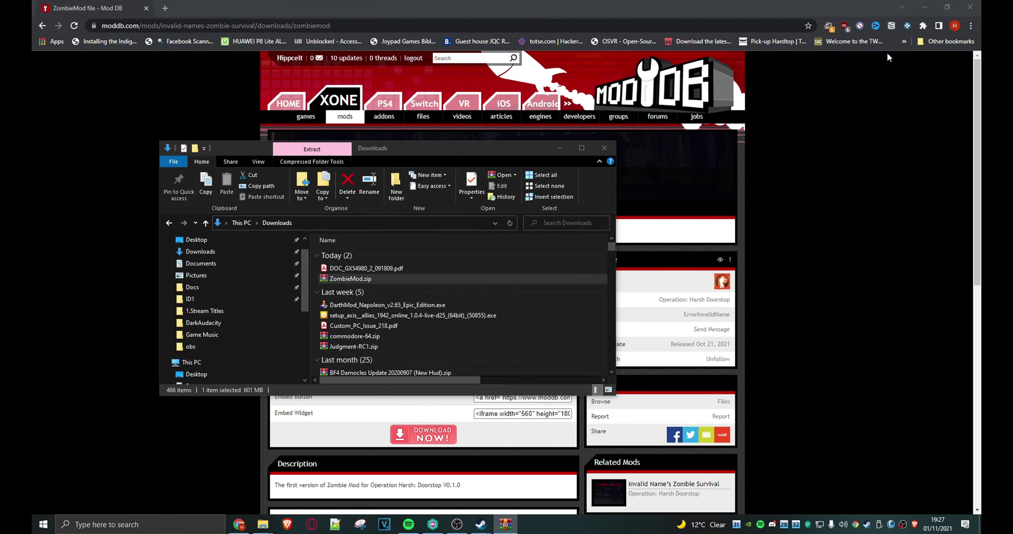
Step: Close the Downloads folder and the browser, then open Operation: Harsh Doorstop's local files from the Steam library
{"action": "left_click", "coordinate": [604, 148]}
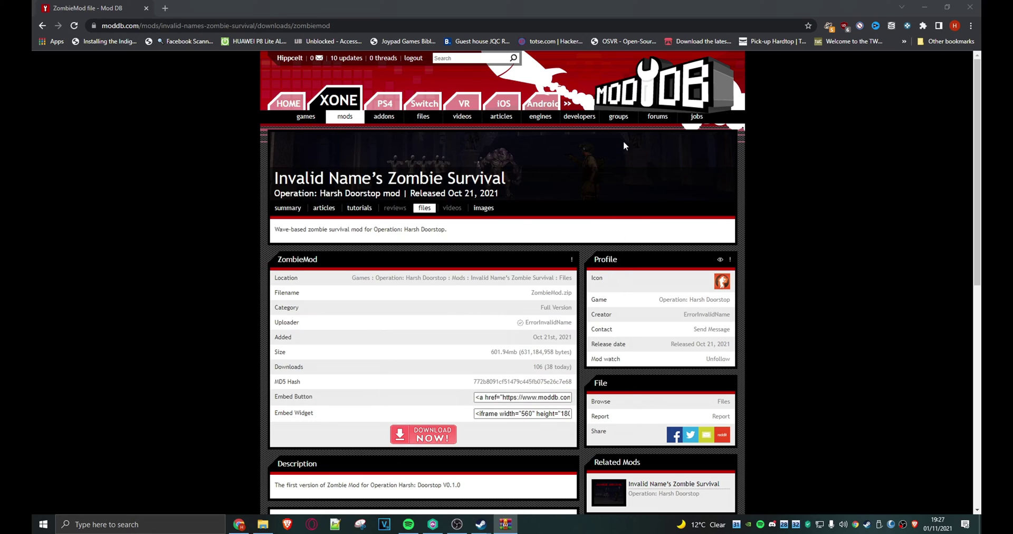
{"action": "left_click", "coordinate": [969, 9]}
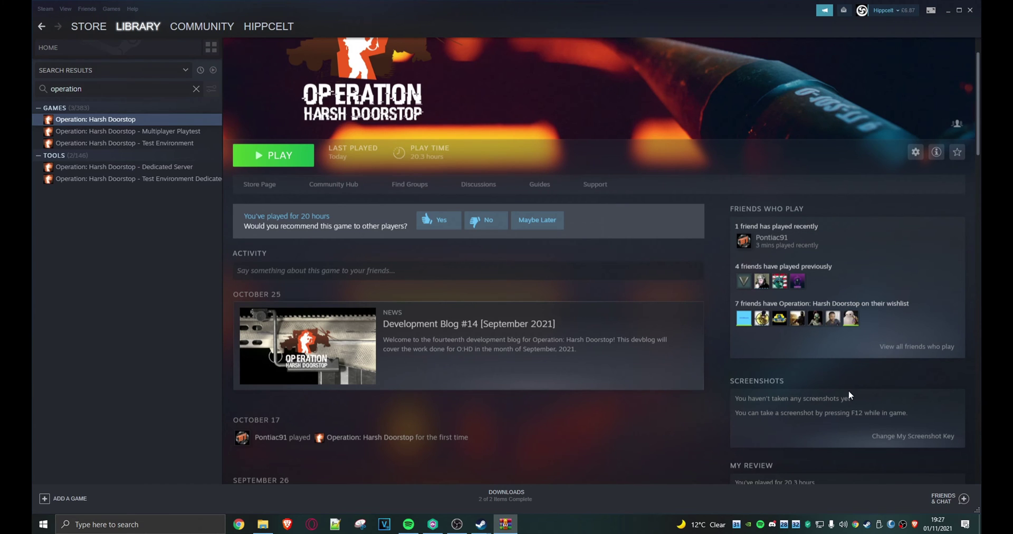
{"action": "scroll", "coordinate": [335, 148], "scroll_direction": "up", "scroll_amount": 1}
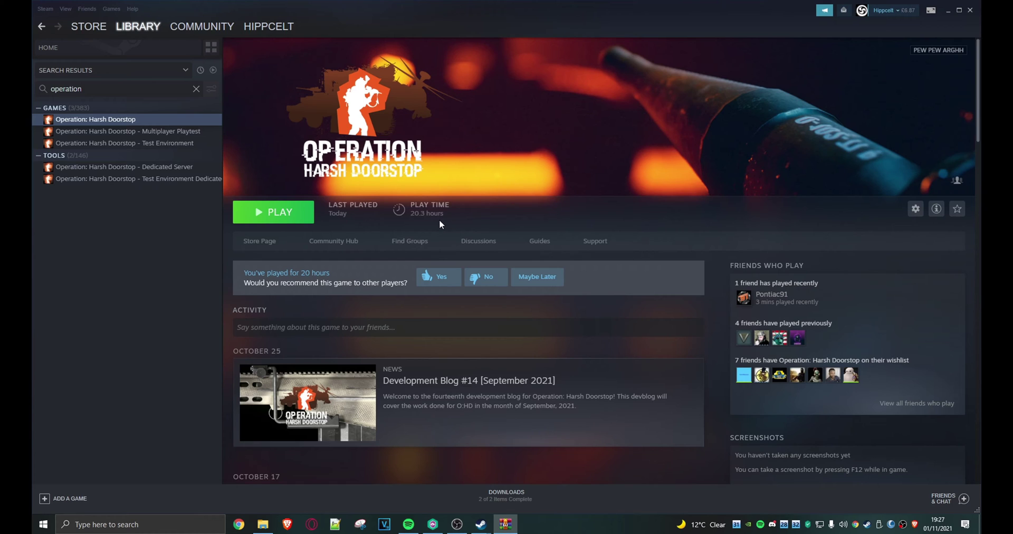
{"action": "left_click", "coordinate": [915, 209]}
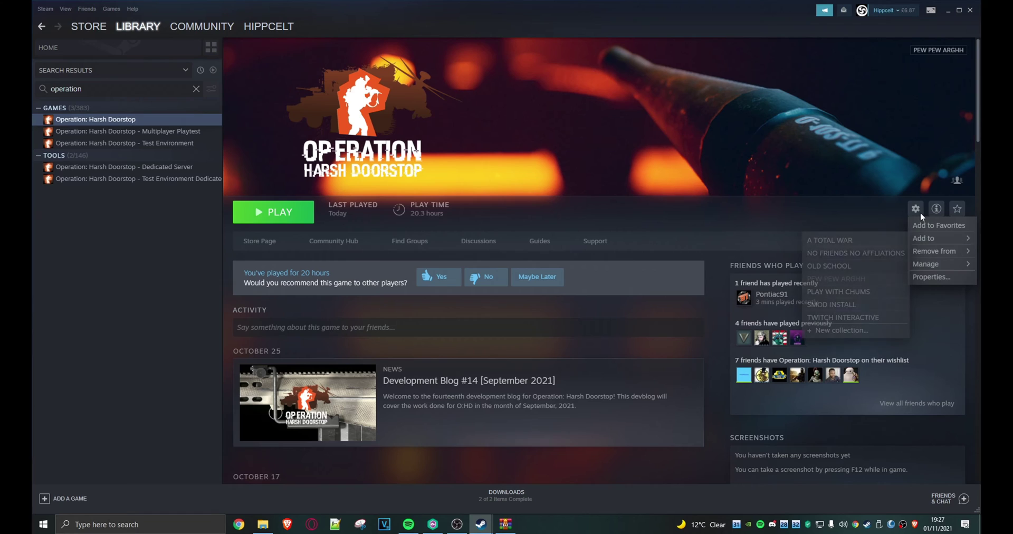
{"action": "mouse_move", "coordinate": [897, 264]}
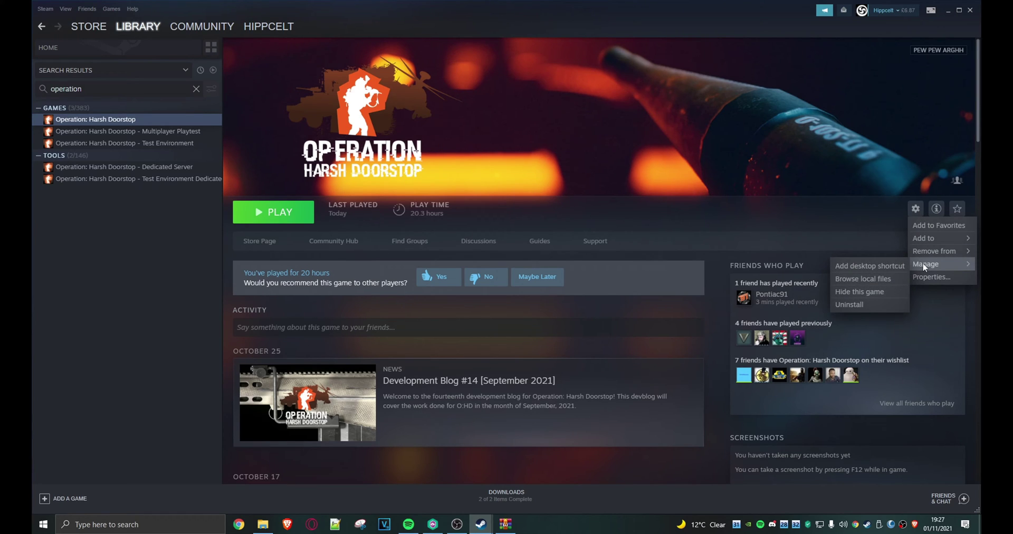
{"action": "left_click", "coordinate": [859, 275]}
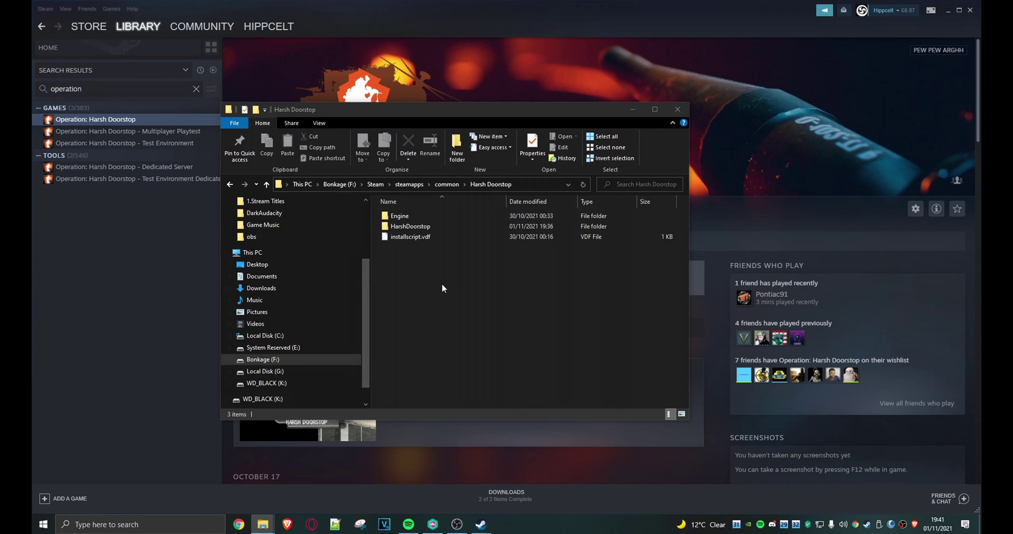
Step: Create a folder named Mods inside the game's HarshDoorstop folder
{"action": "double_click", "coordinate": [401, 227]}
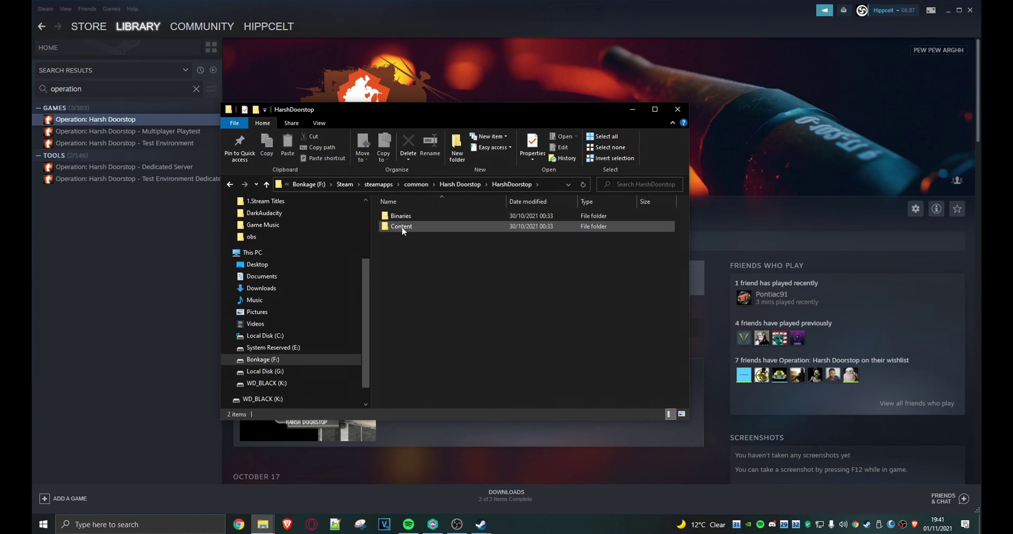
{"action": "right_click", "coordinate": [415, 254]}
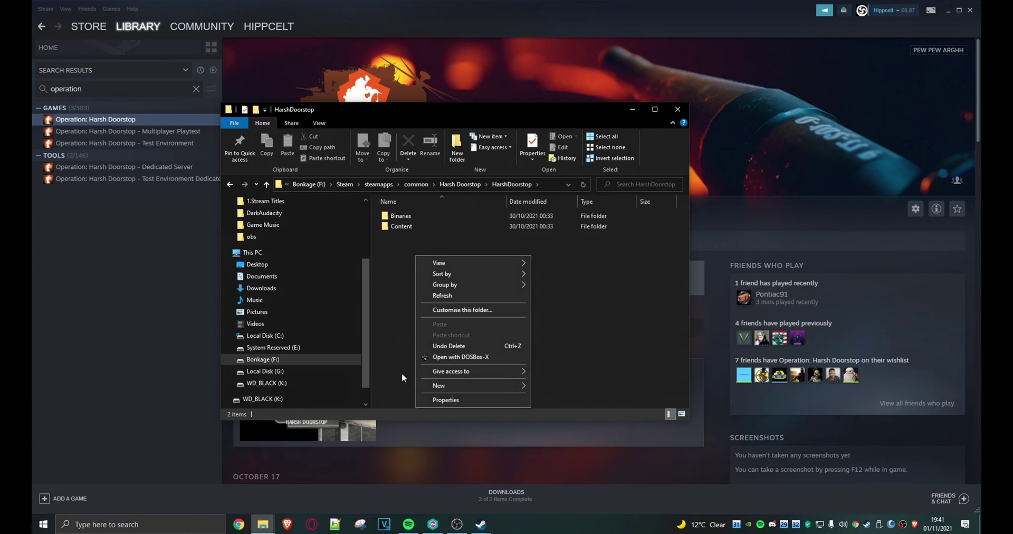
{"action": "mouse_move", "coordinate": [474, 386]}
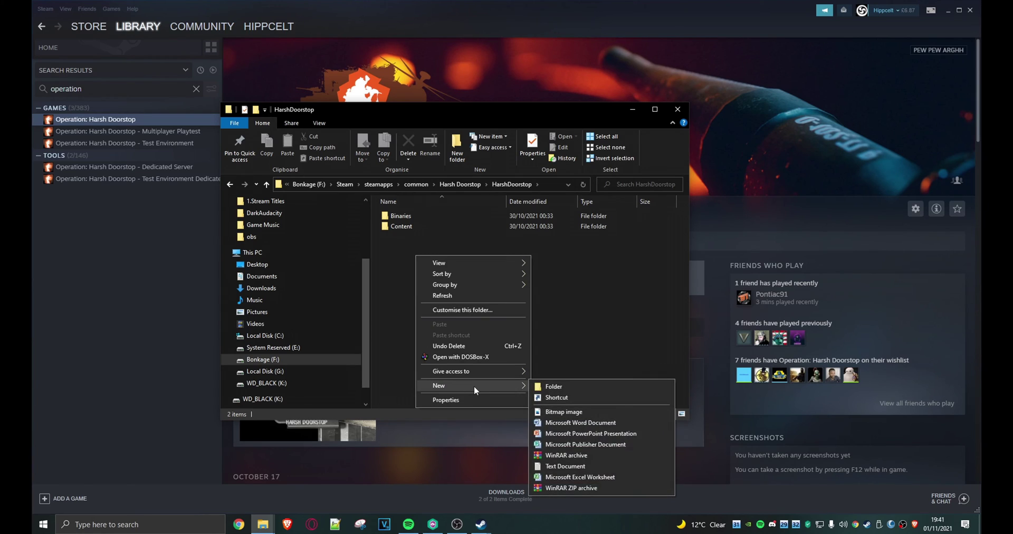
{"action": "left_click", "coordinate": [543, 388]}
{"action": "type", "text": "Mods"}
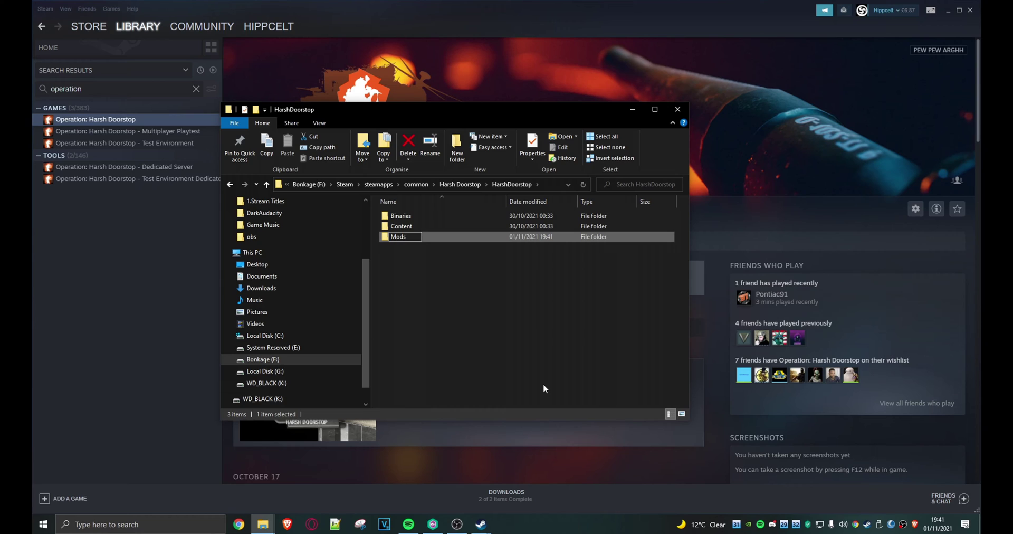
{"action": "key", "text": "Return"}
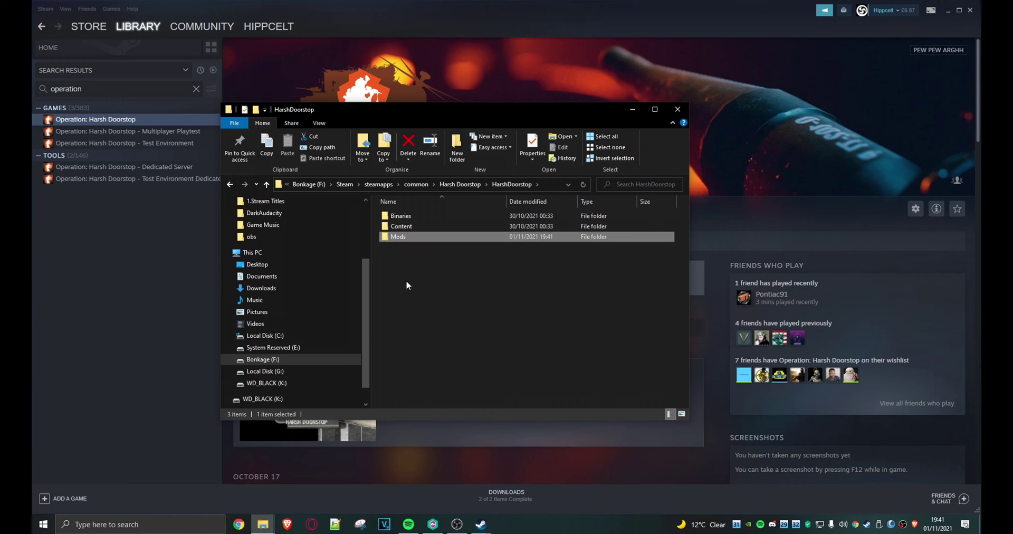
Step: Extract ZombieMod.zip from Downloads into a ZombieMod subfolder of the new Mods folder, with both folder windows placed side by side
{"action": "left_click", "coordinate": [396, 266]}
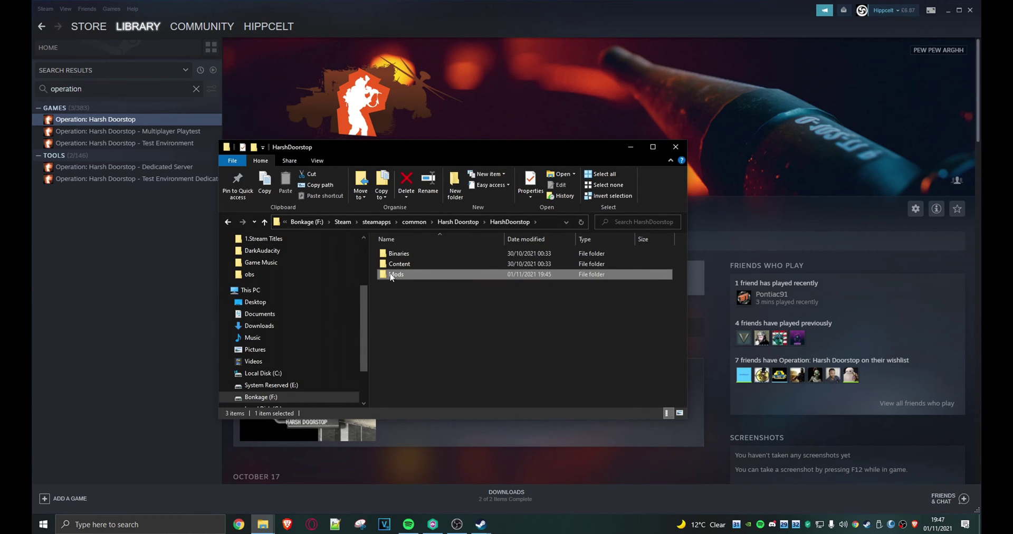
{"action": "double_click", "coordinate": [391, 274]}
{"action": "left_click_drag", "start_coordinate": [473, 149], "coordinate": [347, 94]}
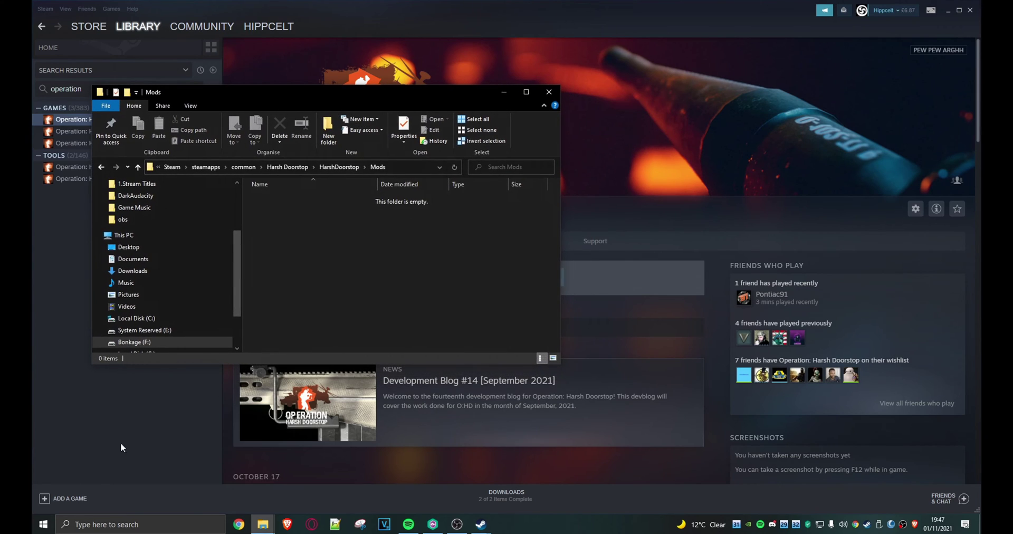
{"action": "left_click_drag", "start_coordinate": [686, 307], "coordinate": [836, 191]}
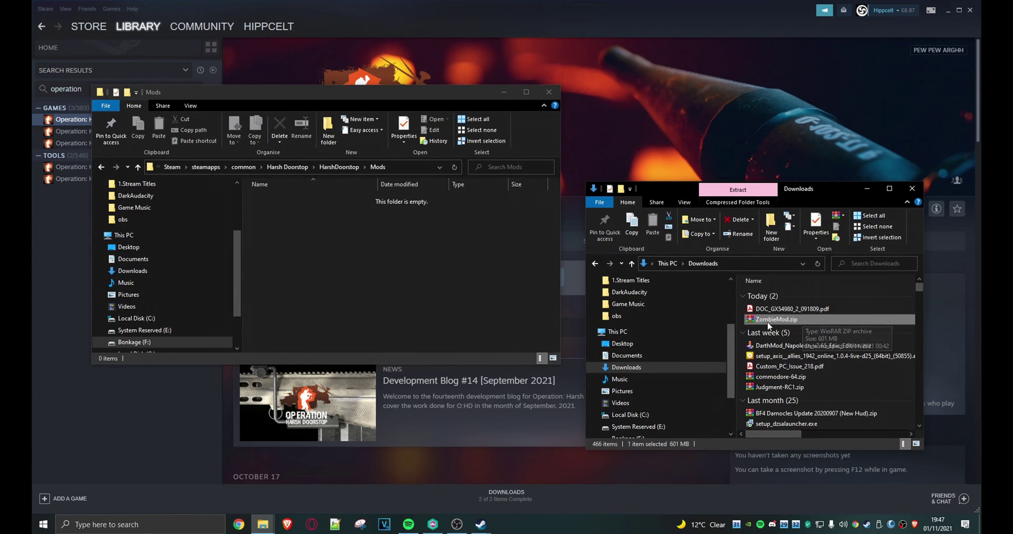
{"action": "left_click_drag", "start_coordinate": [765, 323], "coordinate": [438, 268]}
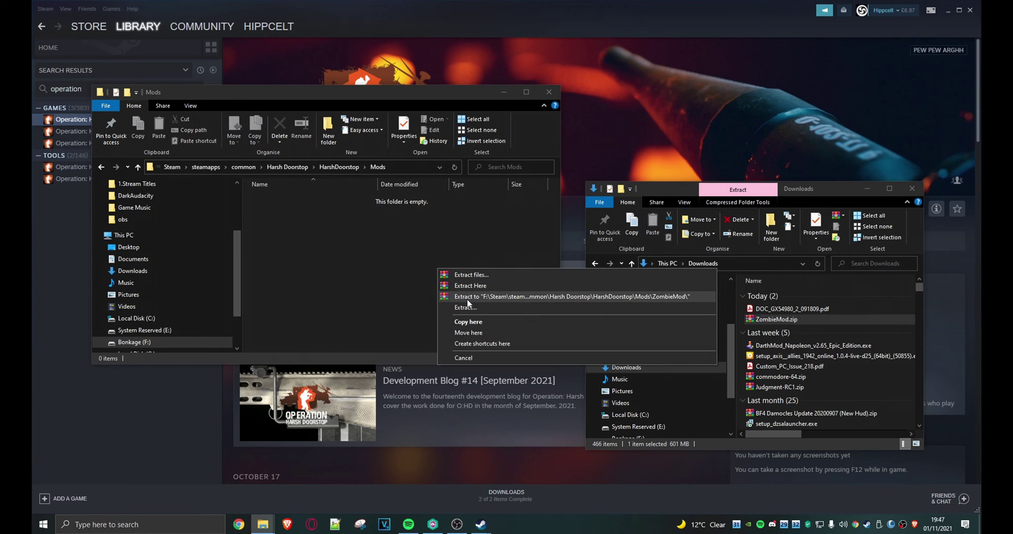
{"action": "left_click", "coordinate": [582, 297]}
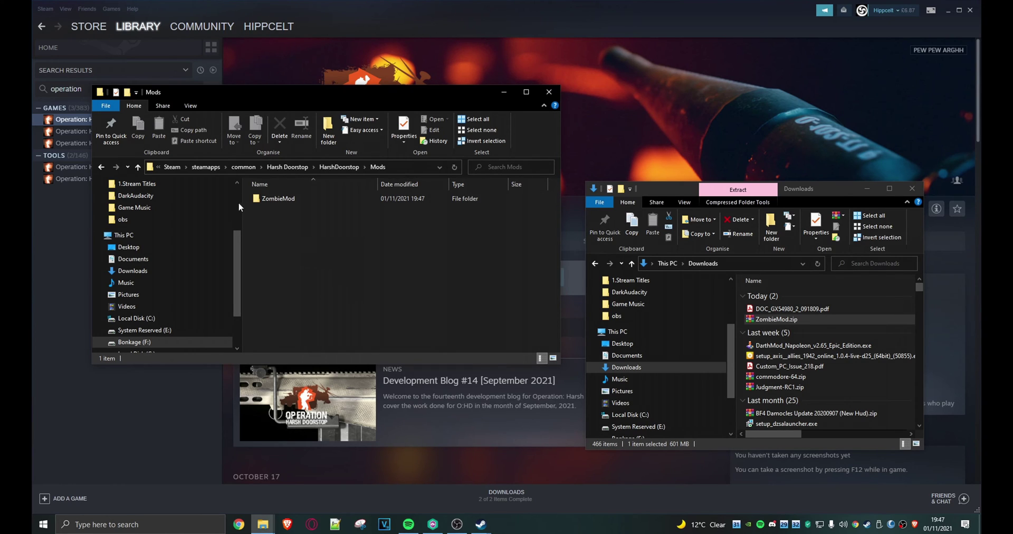
Step: Check the contents of the extracted ZombieMod folder, return to Mods and close both folder windows
{"action": "left_click", "coordinate": [274, 198]}
{"action": "double_click", "coordinate": [273, 198]}
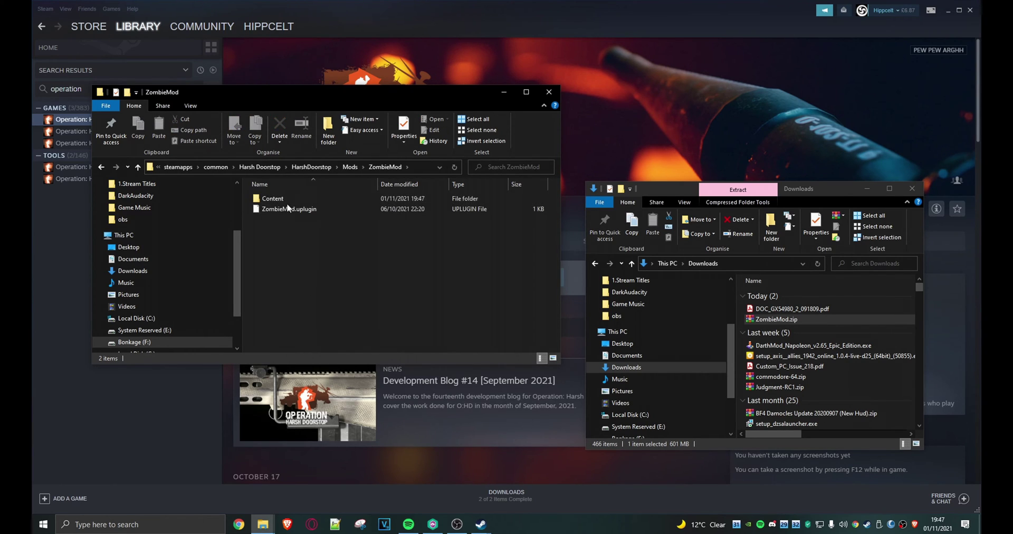
{"action": "left_click", "coordinate": [350, 167]}
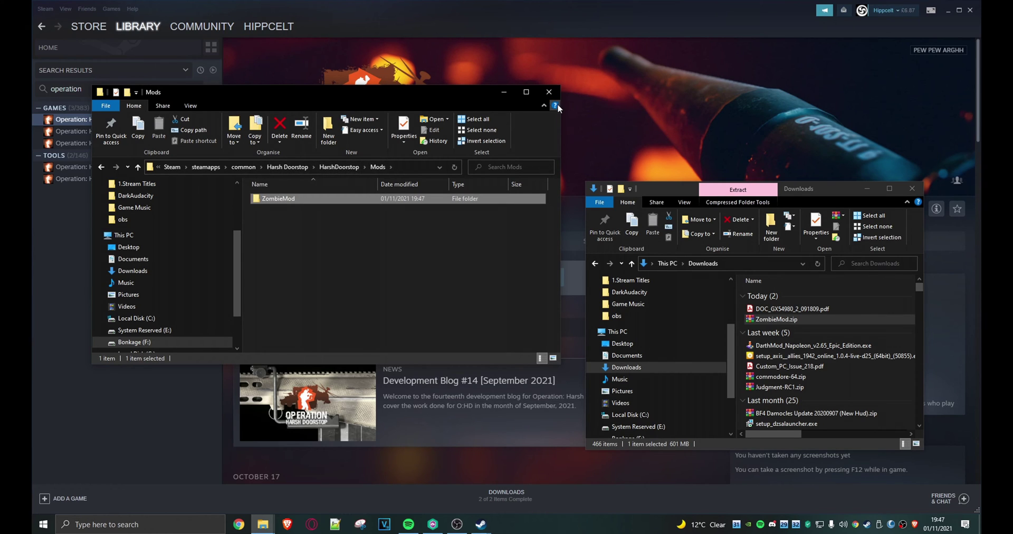
{"action": "left_click", "coordinate": [540, 94]}
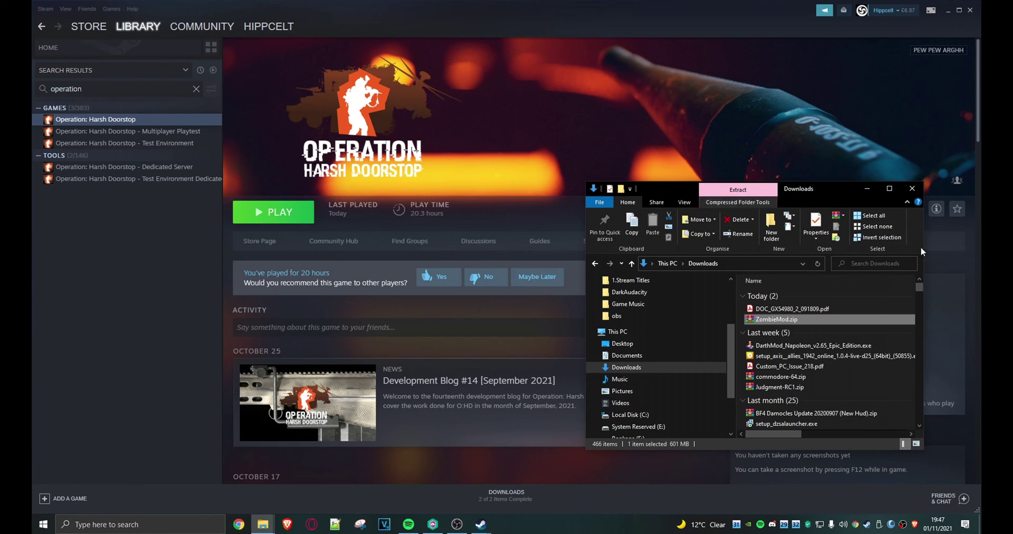
{"action": "left_click", "coordinate": [912, 188]}
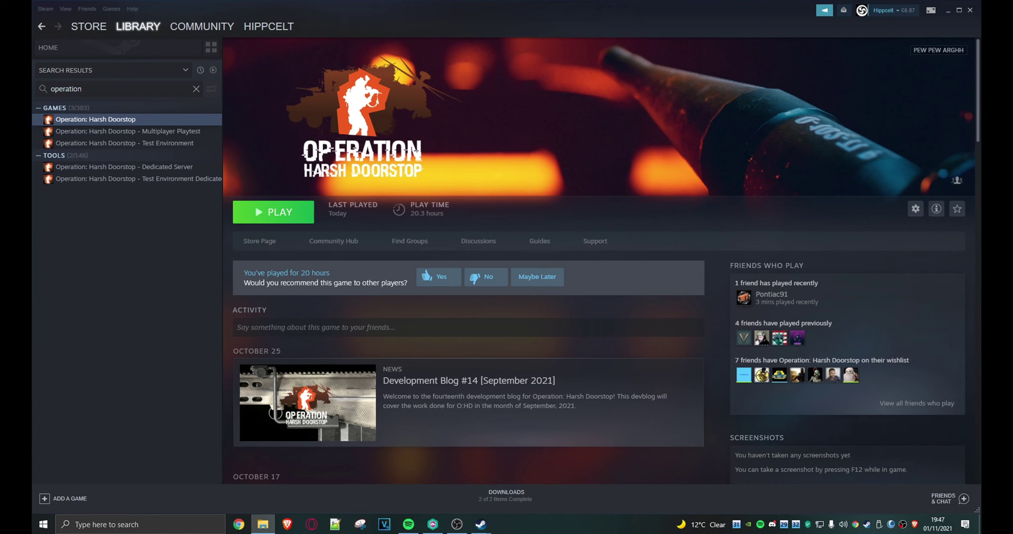
Step: Launch Operation: Harsh Doorstop and load the zombie map with the console command "open zombieww2"
{"action": "left_click", "coordinate": [280, 213]}
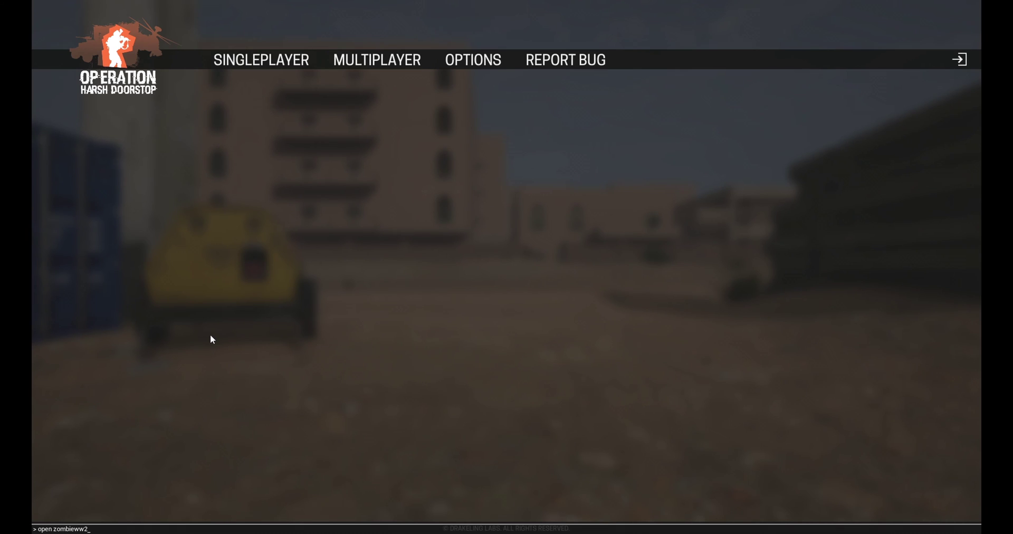
{"action": "key", "text": "Return"}
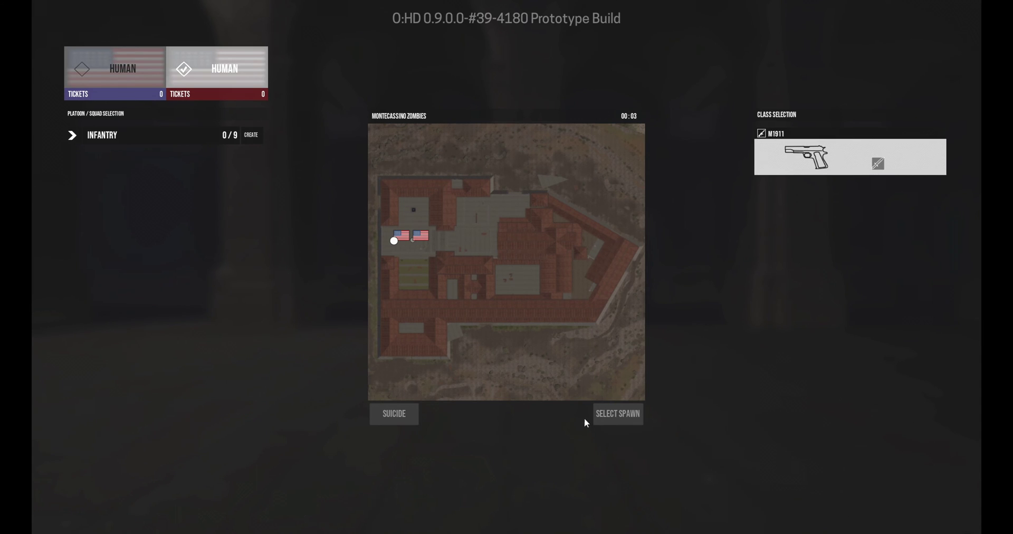
Step: Select the spawn point on the Montecassino Zombies map, deploy and run around the courtyard
{"action": "left_click", "coordinate": [394, 240]}
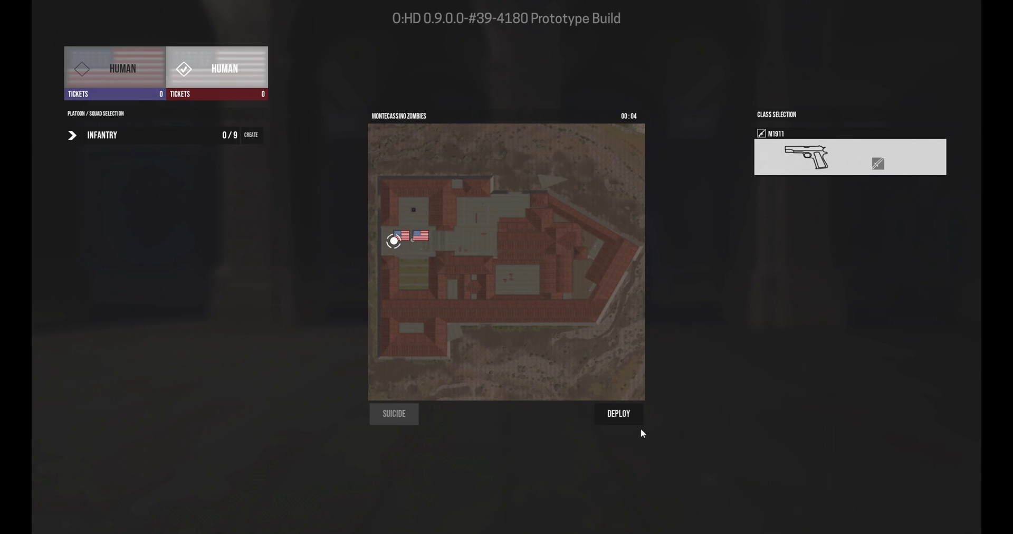
{"action": "left_click", "coordinate": [618, 415]}
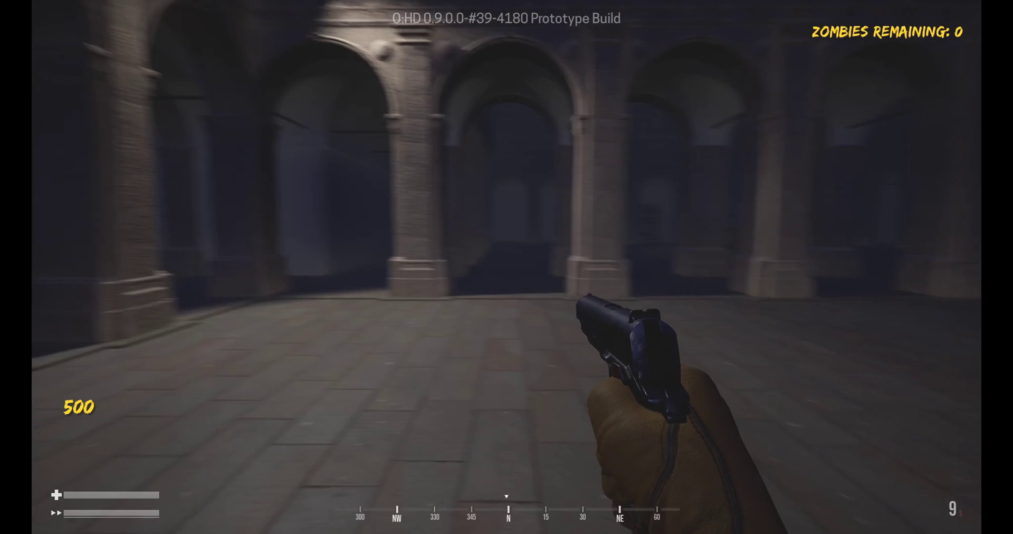
{"action": "key", "text": "w"}
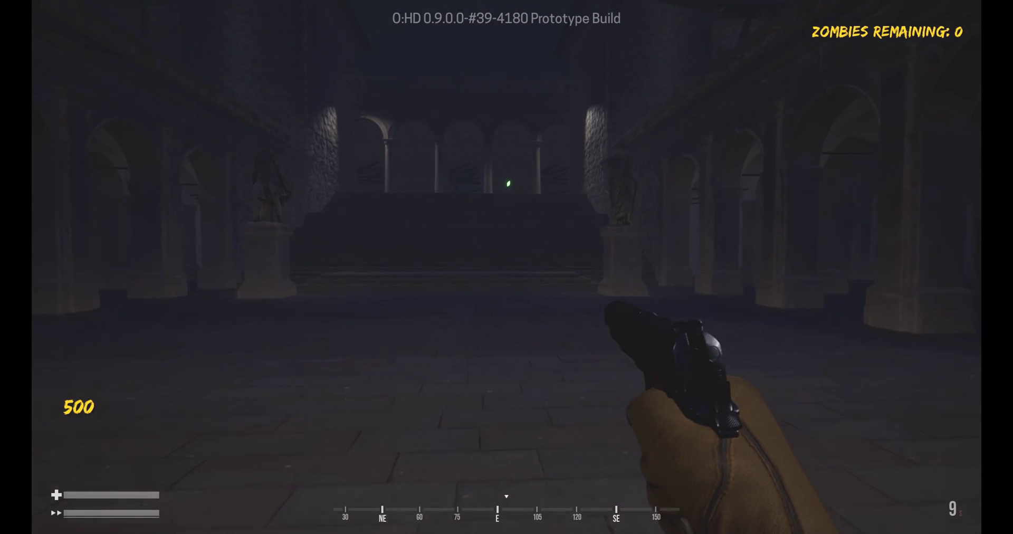
{"action": "key", "text": "shift+w"}
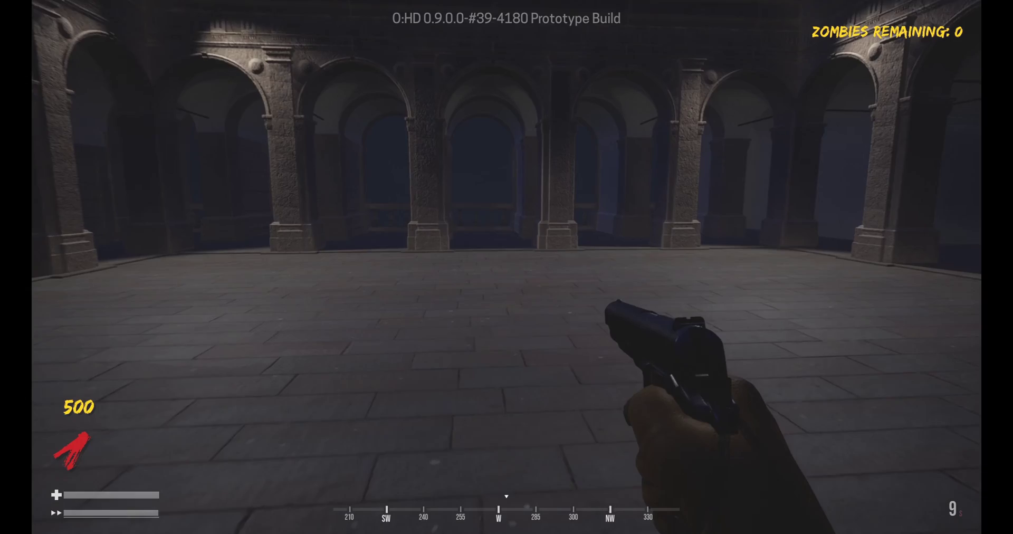
Step: Move around the dark courtyard and along its arcades to look for the first zombies
{"action": "key", "text": "a"}
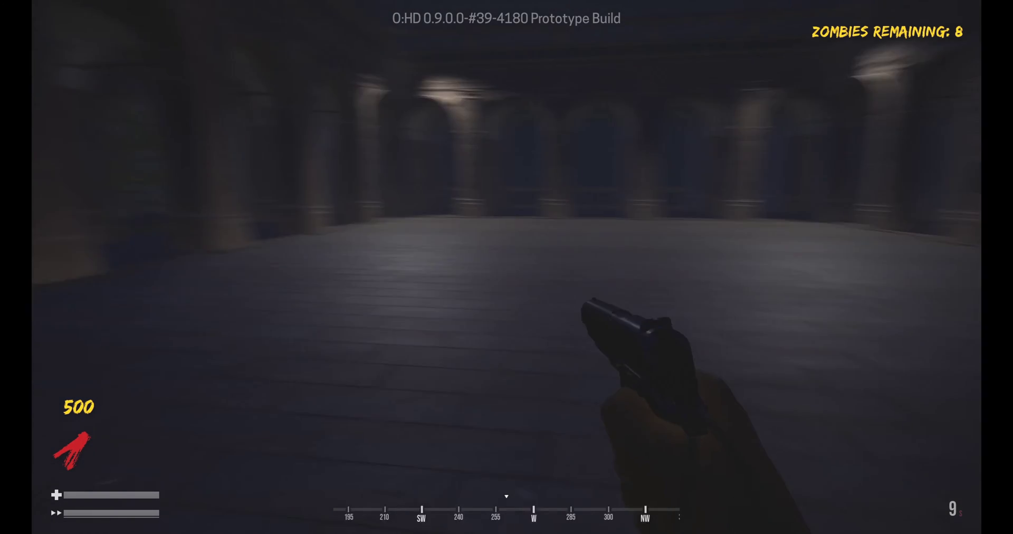
{"action": "key", "text": "d"}
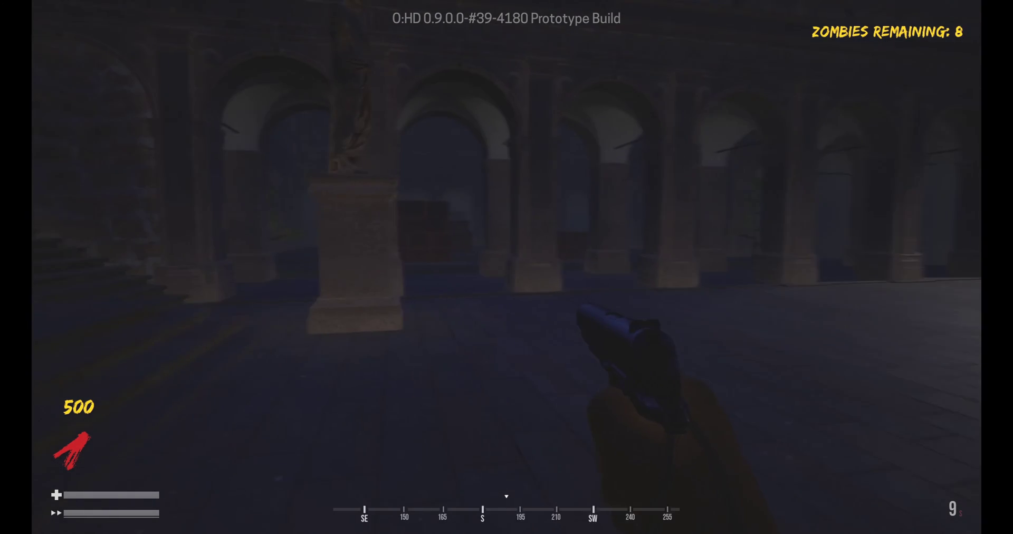
{"action": "key", "text": "w"}
{"action": "key", "text": "d"}
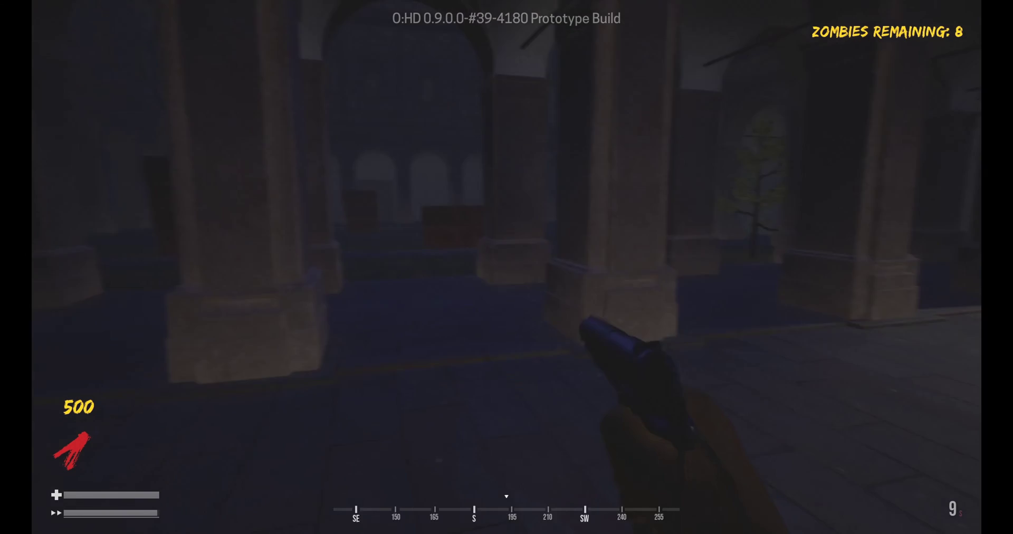
{"action": "key", "text": "w"}
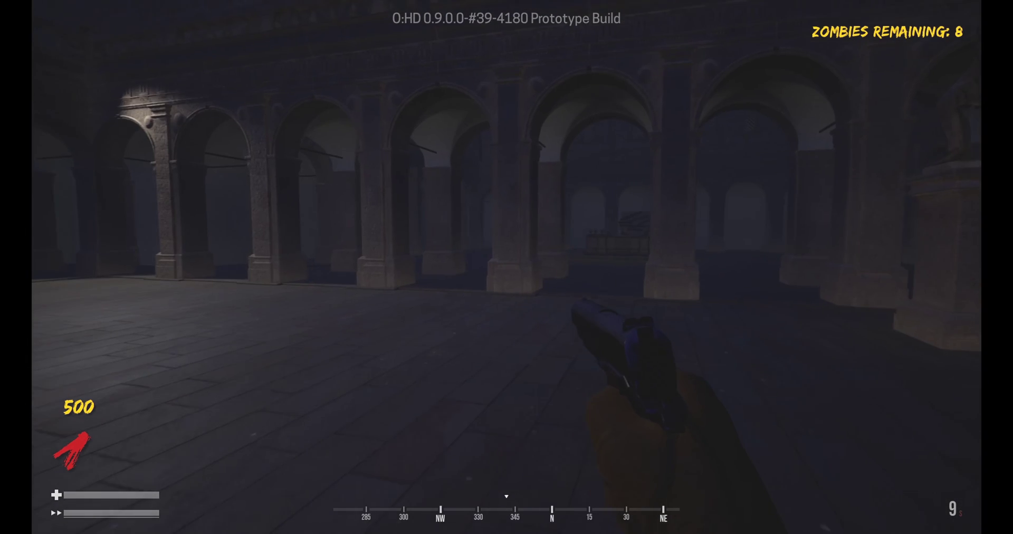
Step: Cross the arcade to the fountain courtyard and engage the approaching zombies with the pistol
{"action": "key", "text": "w"}
{"action": "key", "text": "w"}
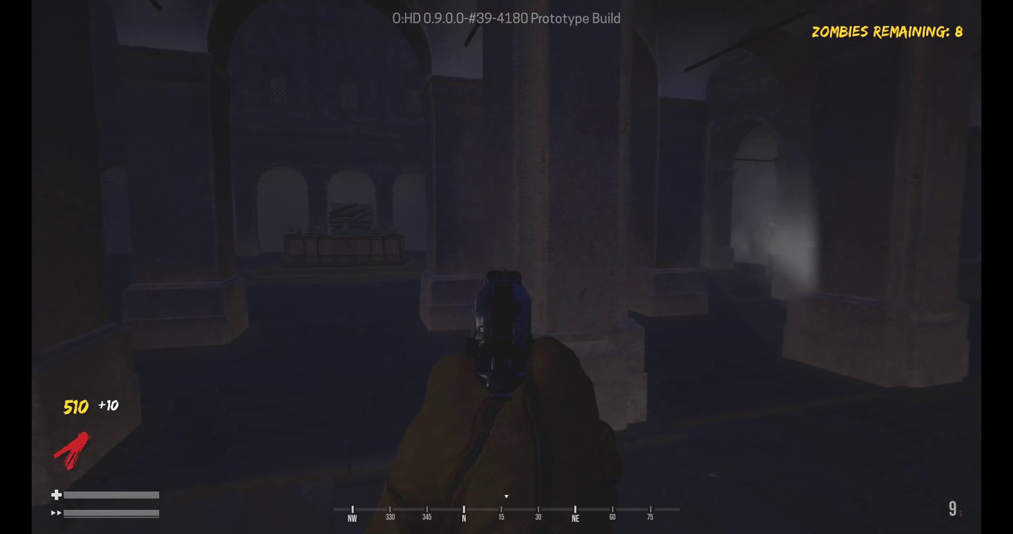
{"action": "key", "text": "w"}
{"action": "key", "text": "shift"}
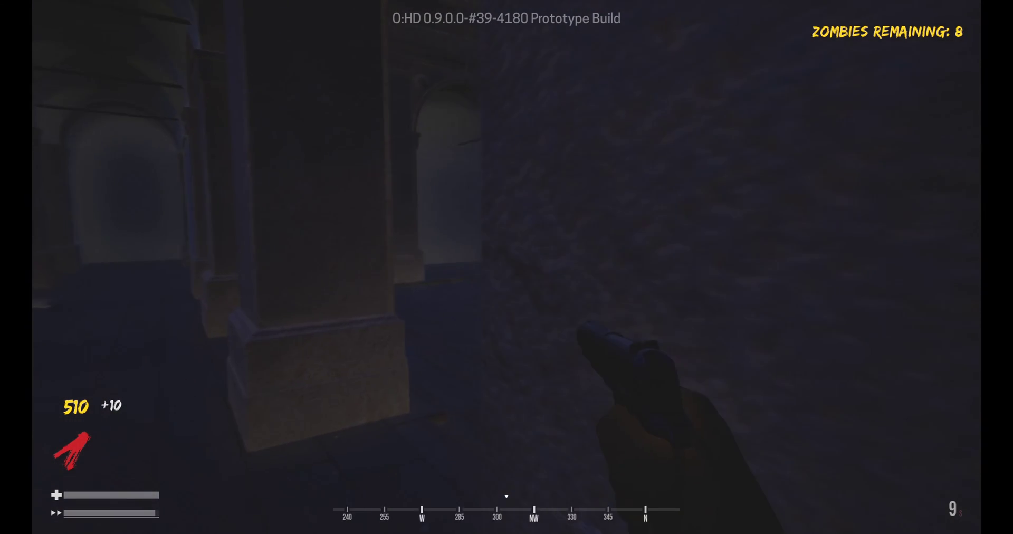
{"action": "left_click", "coordinate": [506, 267]}
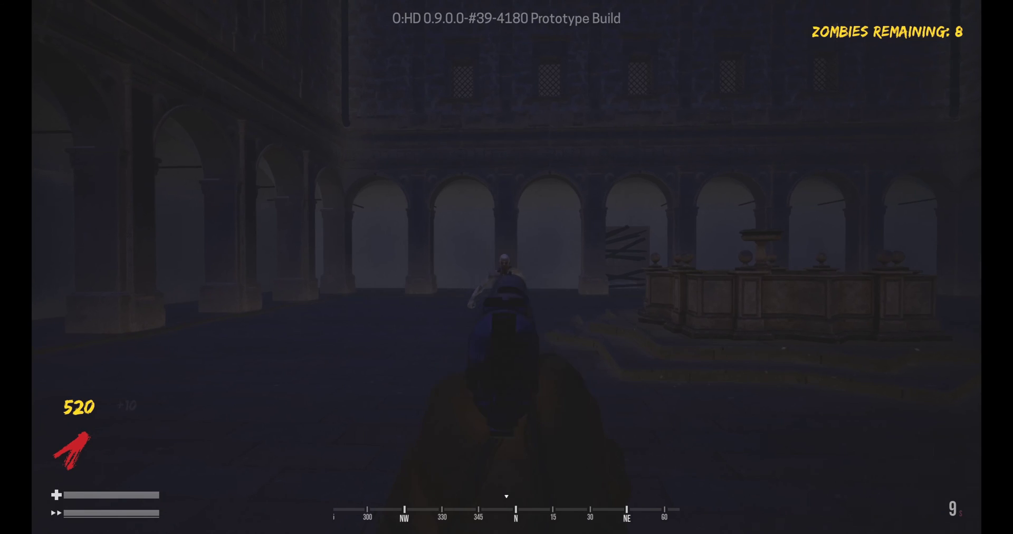
{"action": "key", "text": "s"}
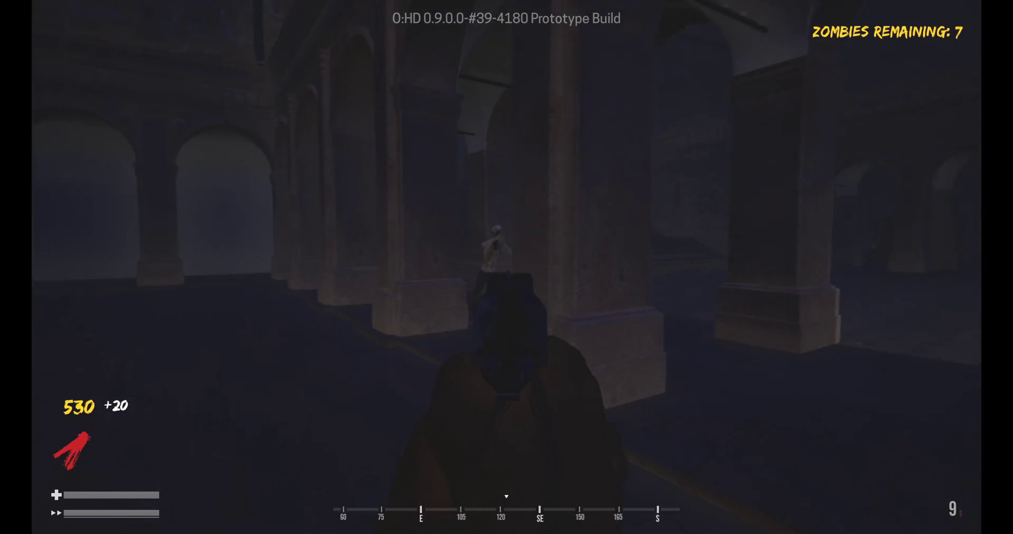
{"action": "key", "text": "a"}
{"action": "right_click", "coordinate": [506, 267]}
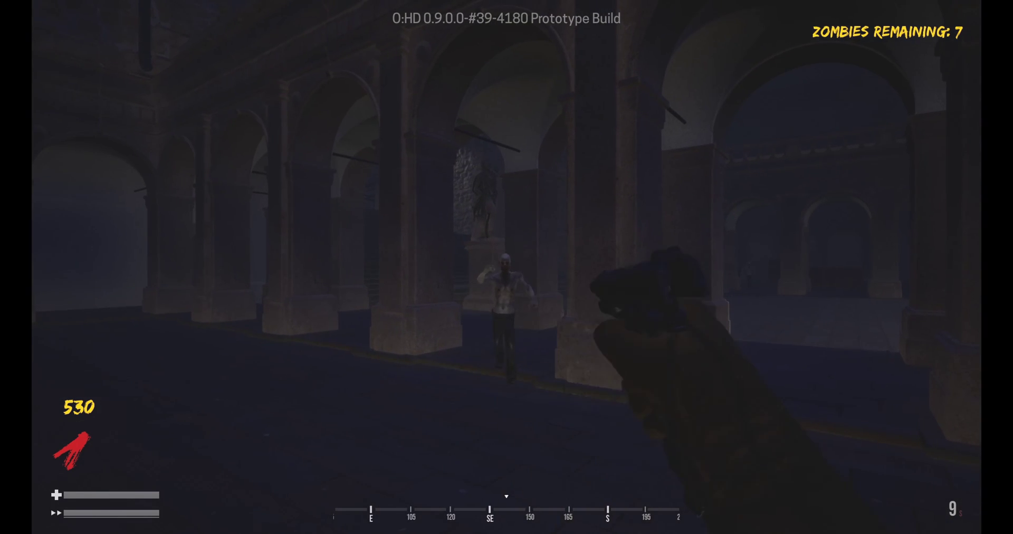
Step: Sprint past the fountain to gain distance from the zombies, firing a pistol shot on the way
{"action": "key", "text": "shift+w"}
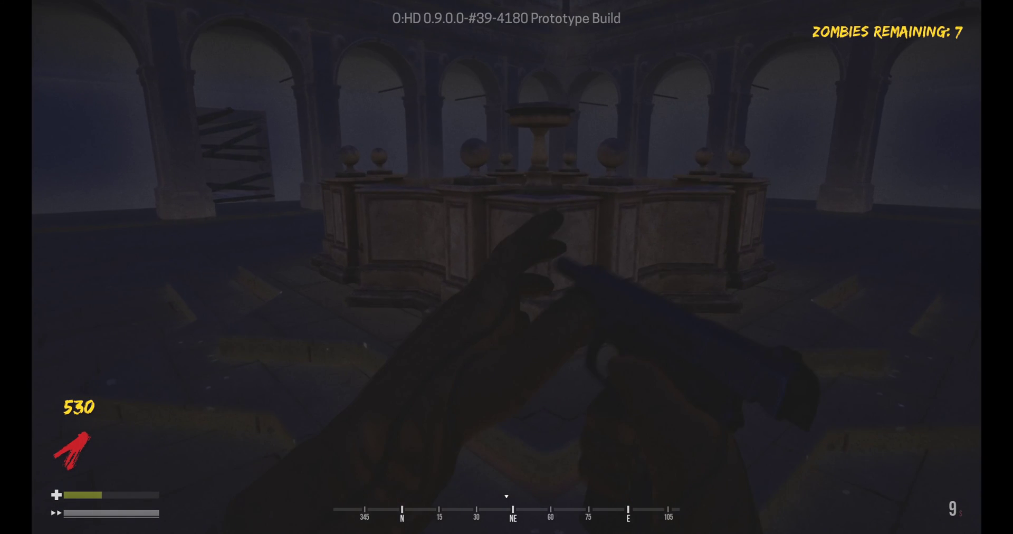
{"action": "right_click", "coordinate": [507, 267]}
{"action": "left_click", "coordinate": [507, 267]}
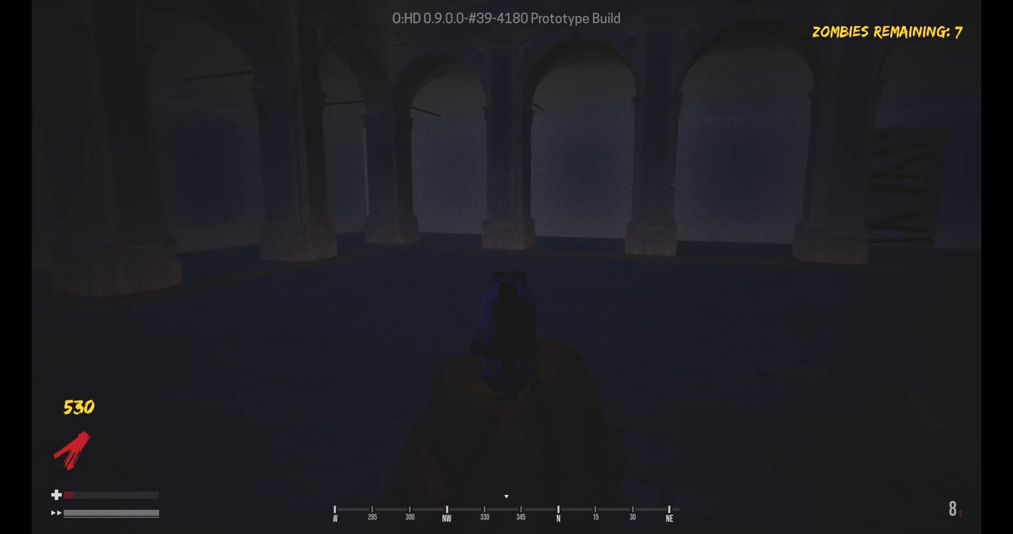
{"action": "key", "text": "shift+w"}
{"action": "key", "text": "shift+w"}
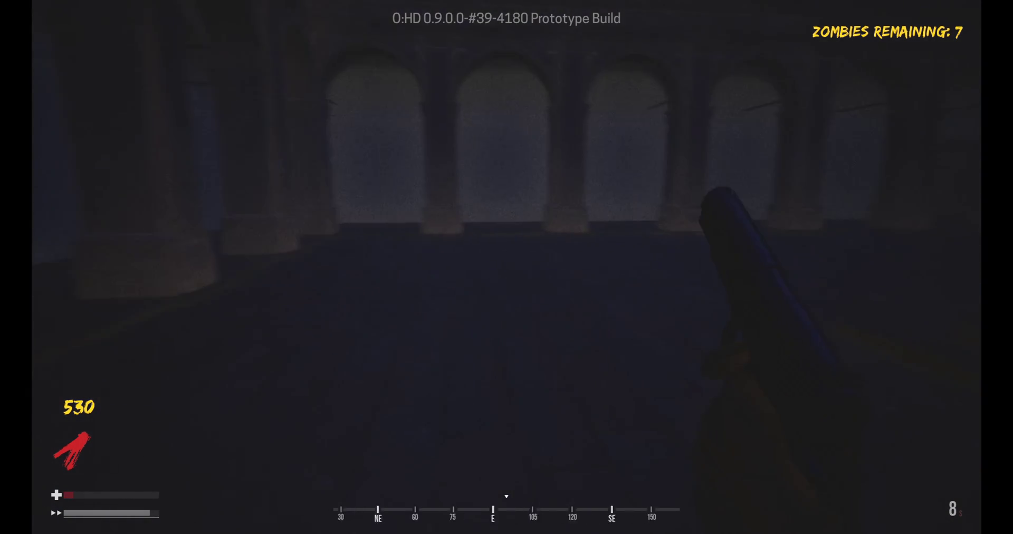
{"action": "key", "text": "s"}
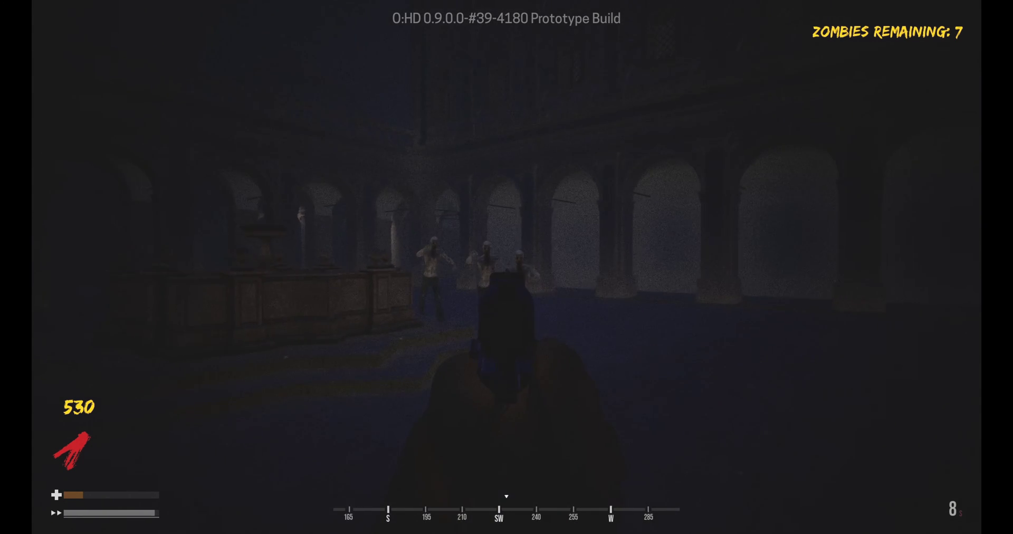
Step: Back away while shooting the group of zombies beside the fountain, and sprint clear along the courtyard
{"action": "key", "text": "s"}
{"action": "left_click", "coordinate": [507, 267]}
{"action": "left_click", "coordinate": [506, 267]}
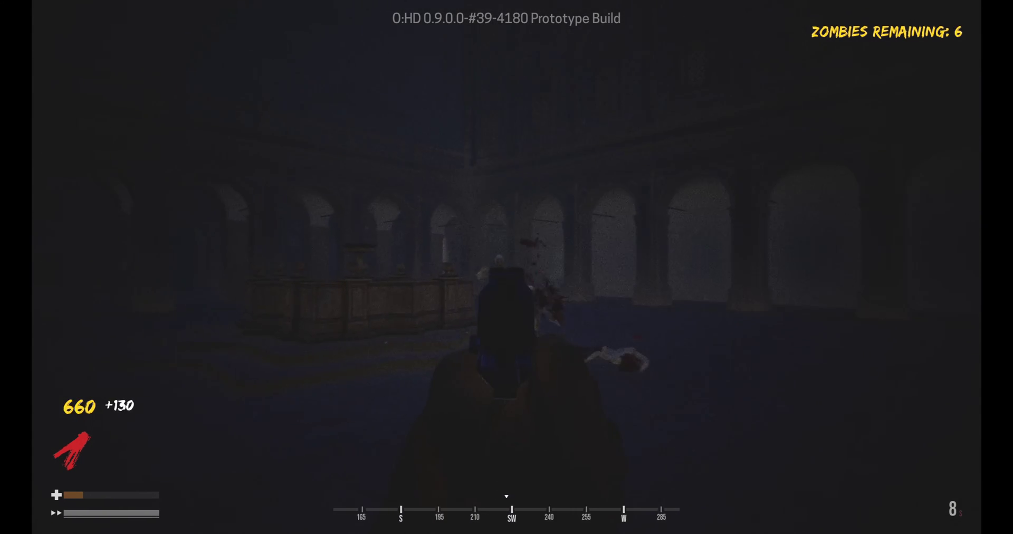
{"action": "left_click", "coordinate": [506, 267]}
{"action": "key", "text": "shift+w"}
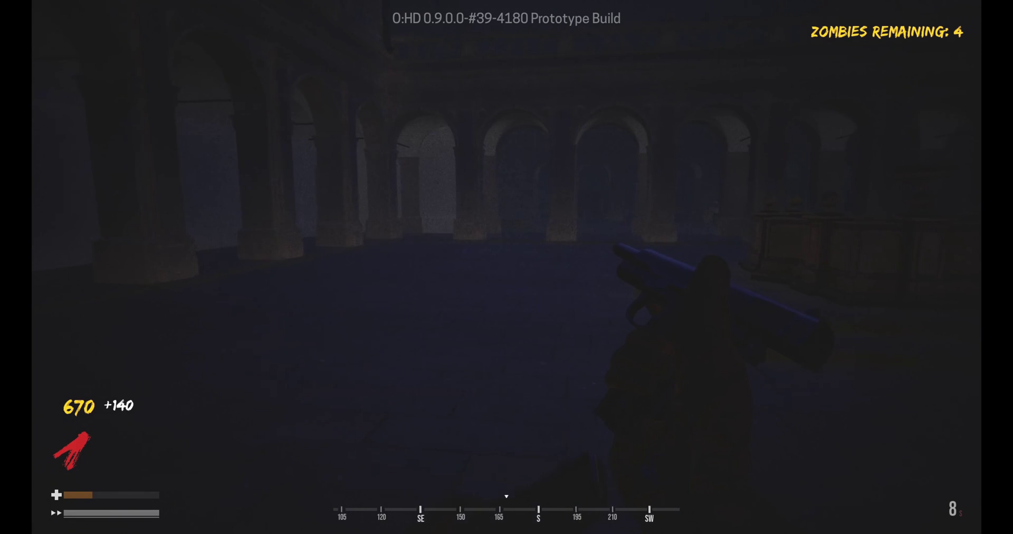
Step: Advance along the fountain and shoot the zombies coming through the far arches with aimed pistol fire
{"action": "key", "text": "w"}
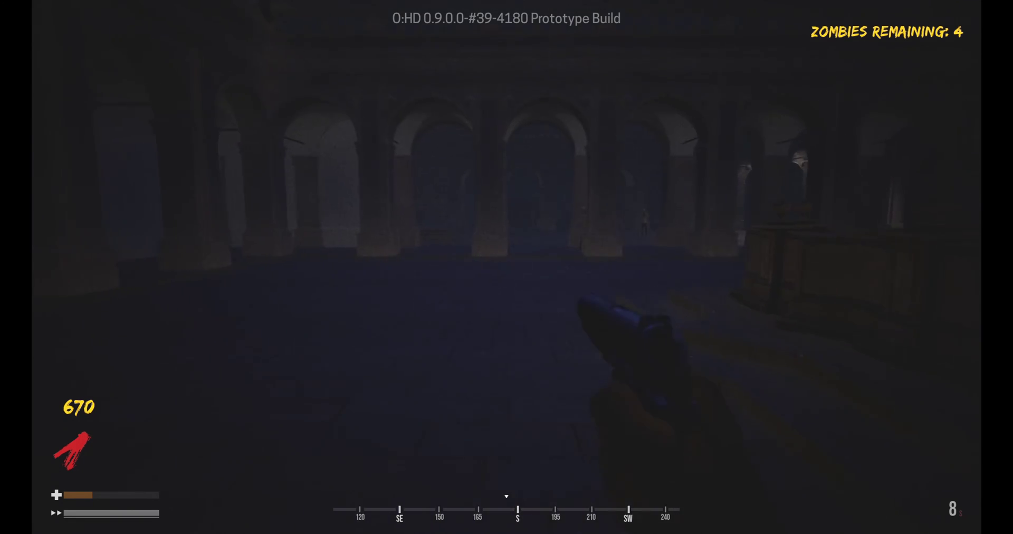
{"action": "right_click", "coordinate": [506, 267]}
{"action": "left_click", "coordinate": [507, 267]}
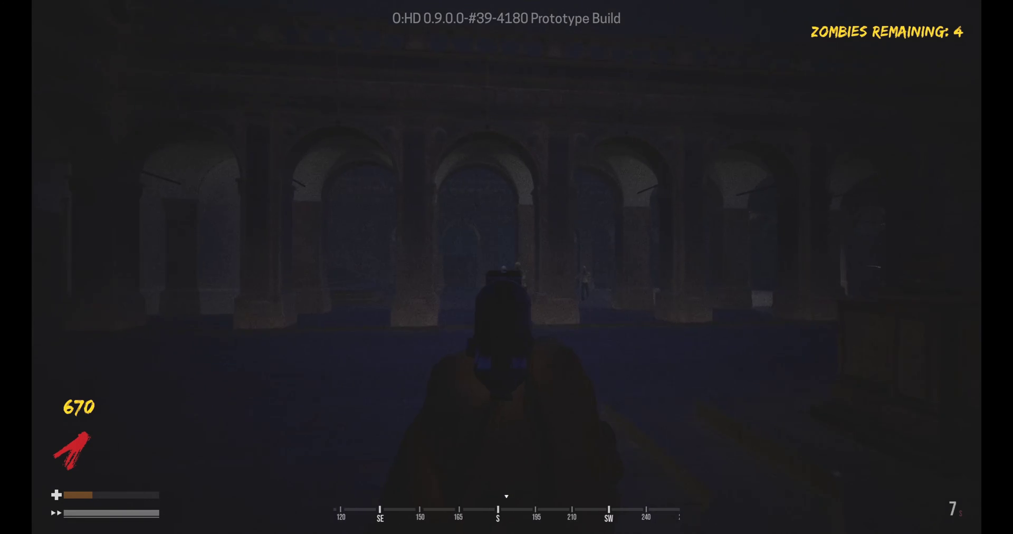
{"action": "left_click", "coordinate": [506, 267]}
{"action": "left_click", "coordinate": [507, 267]}
{"action": "left_click", "coordinate": [506, 267]}
Step: Run to the fallen zombies at the arches and collect the green 4X points power-up
{"action": "key", "text": "w"}
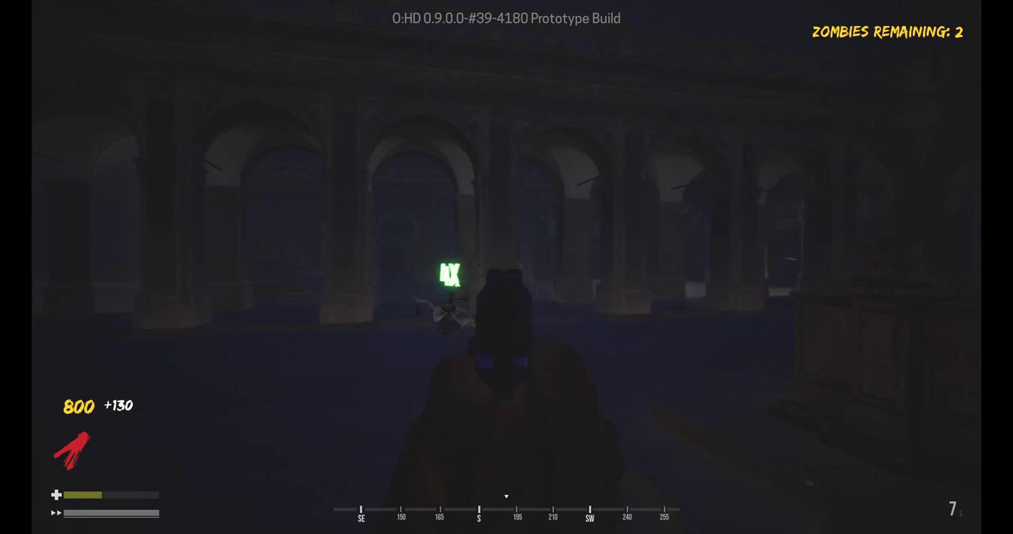
{"action": "key", "text": "shift+w"}
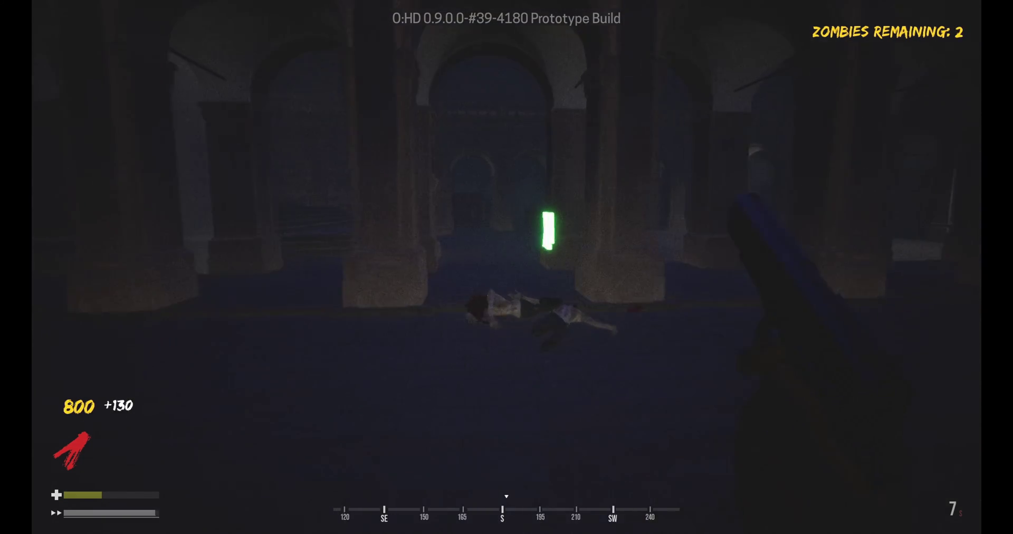
{"action": "key", "text": "shift+w"}
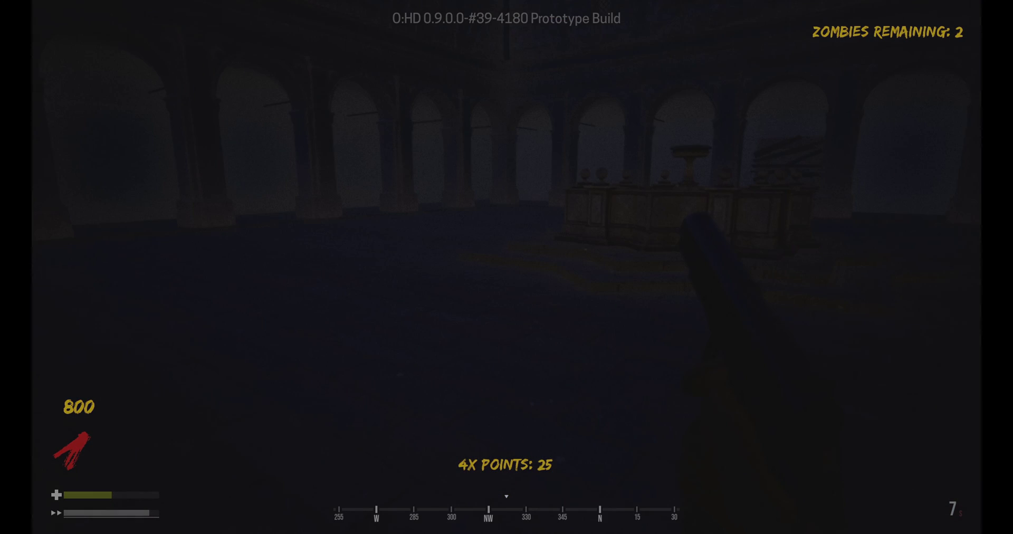